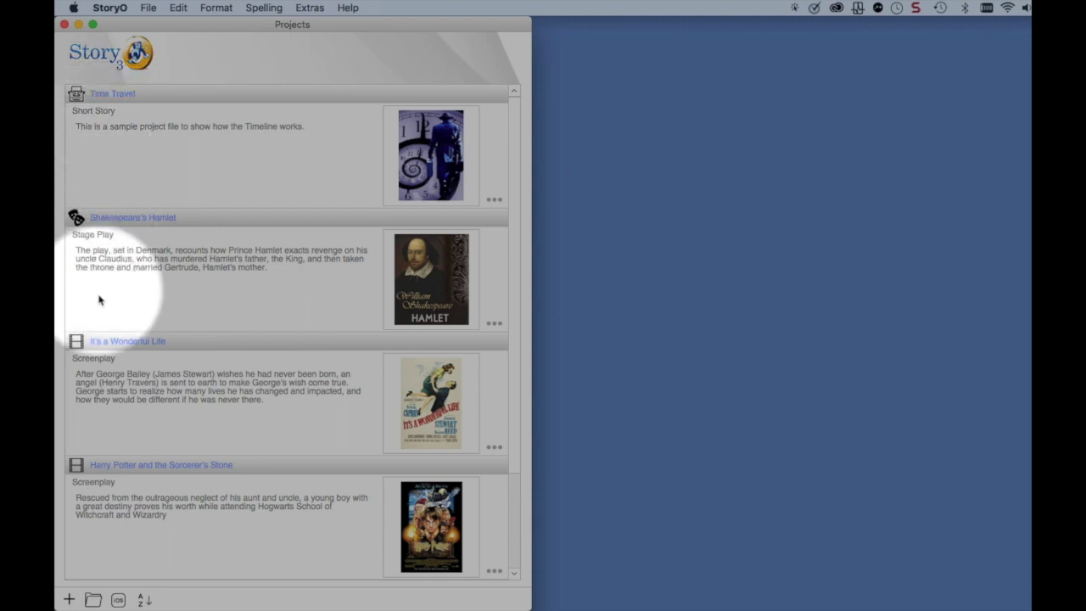
Scroll the Projects list and open Time Travel, showing its 13-scene timeline.
{"action": "scroll", "coordinate": [106, 502], "scroll_direction": "down", "scroll_amount": 3}
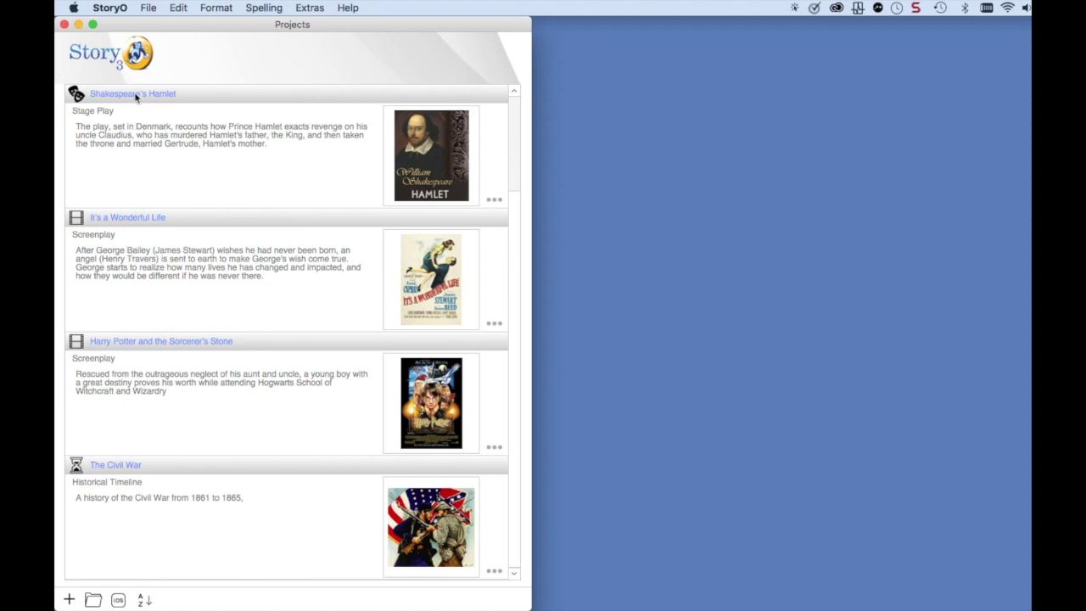
{"action": "scroll", "coordinate": [138, 110], "scroll_direction": "up", "scroll_amount": 3}
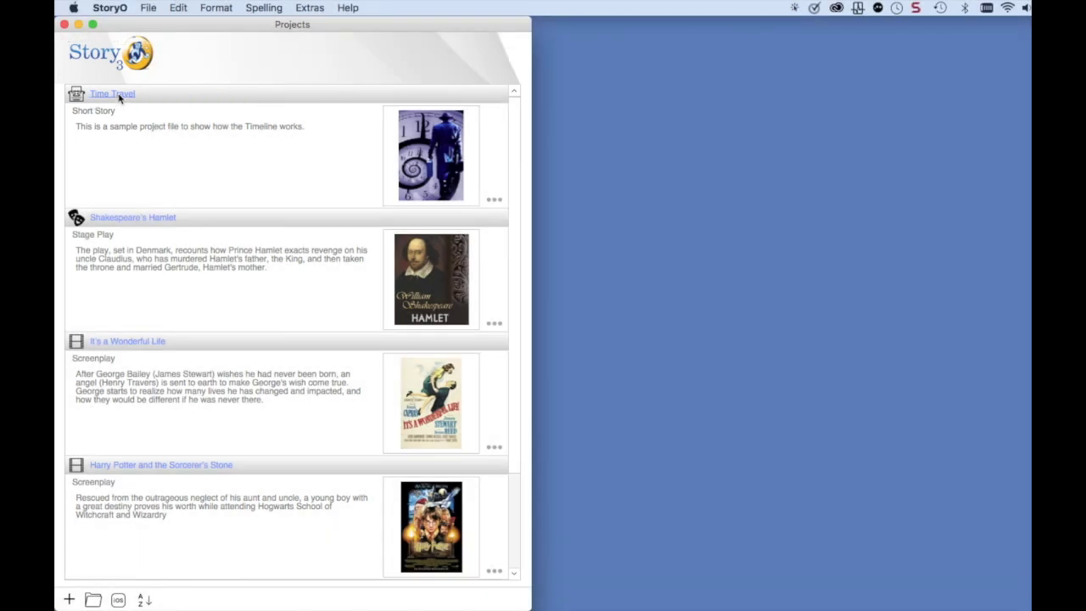
{"action": "left_click", "coordinate": [119, 97]}
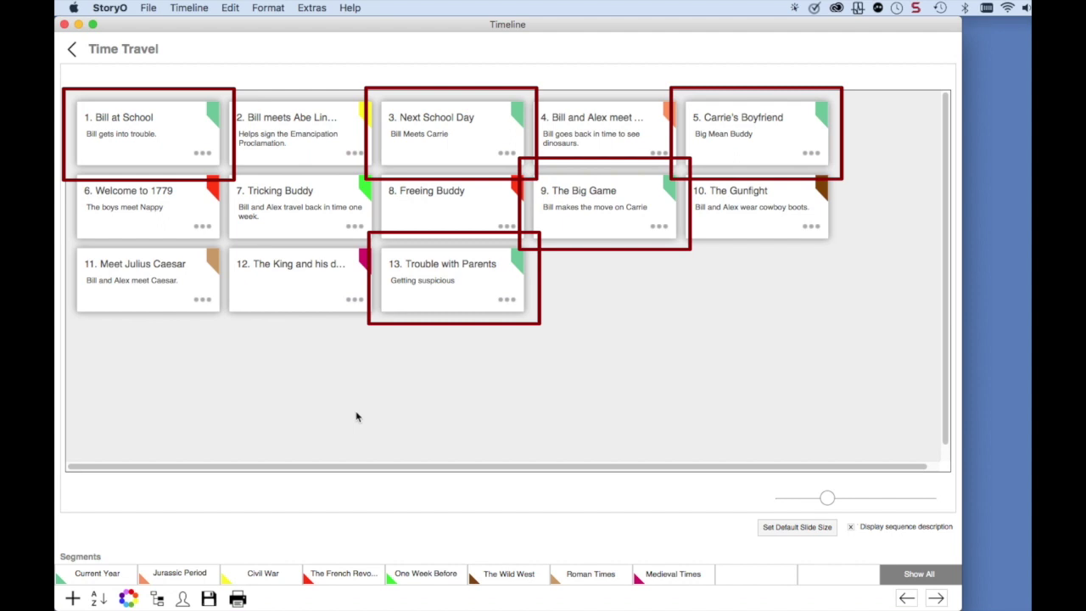
{"action": "left_click", "coordinate": [100, 580]}
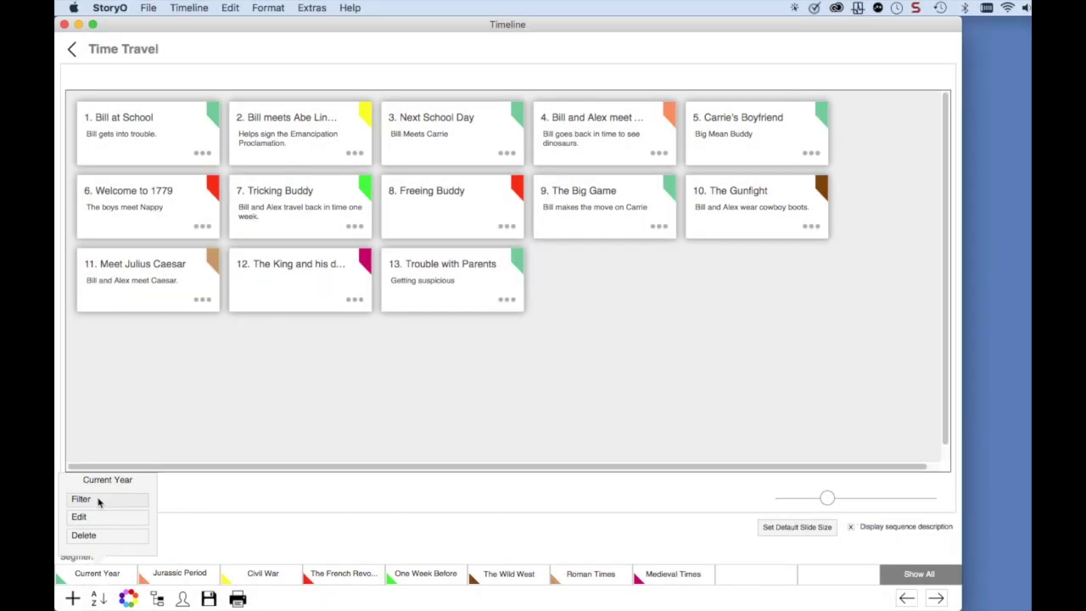
{"action": "left_click", "coordinate": [98, 500]}
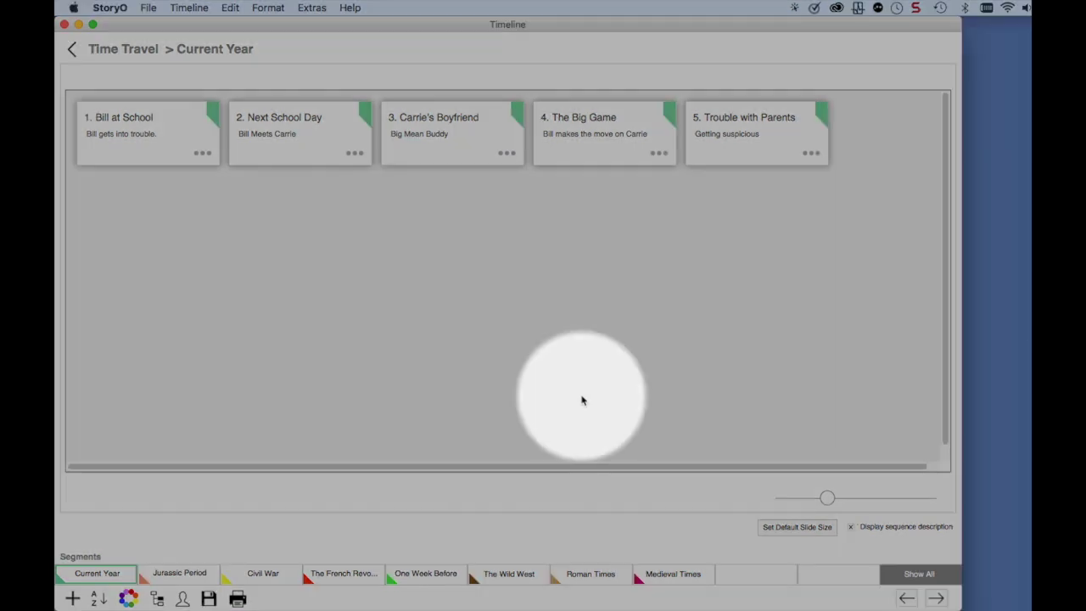
{"action": "left_click", "coordinate": [920, 580]}
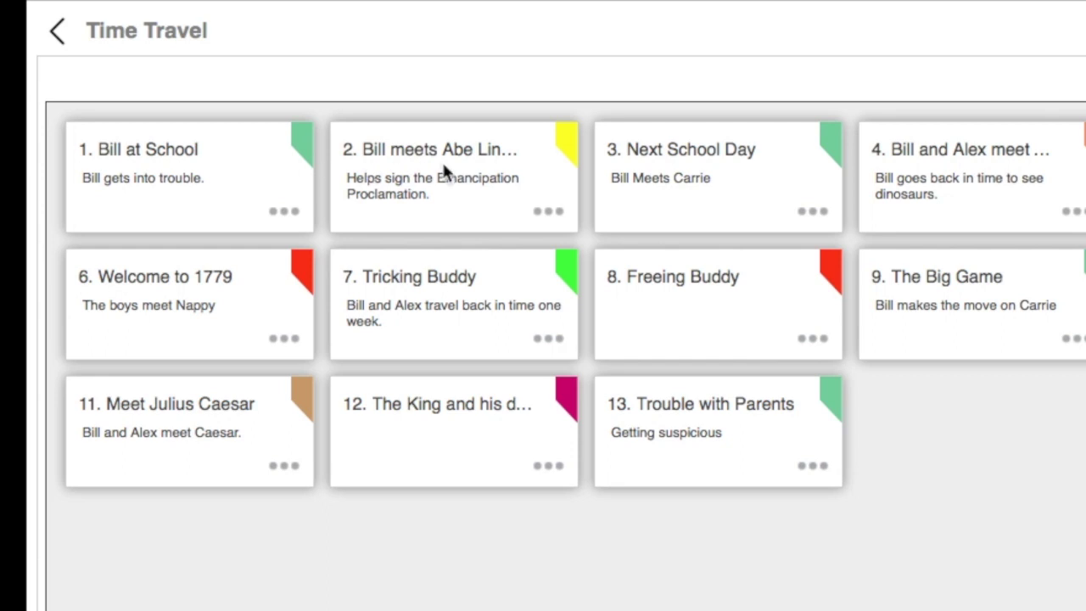
Move Bill meets Abe Lincoln to the first timeline slot, then bring up Bill at School's options.
{"action": "left_click_drag", "start_coordinate": [441, 159], "coordinate": [172, 163]}
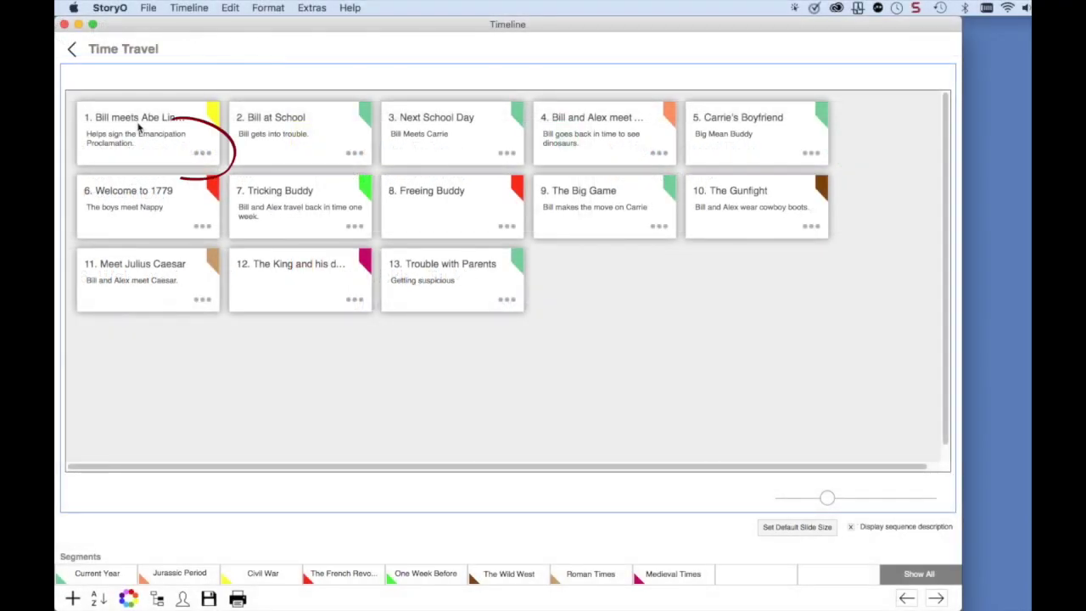
{"action": "left_click", "coordinate": [203, 154]}
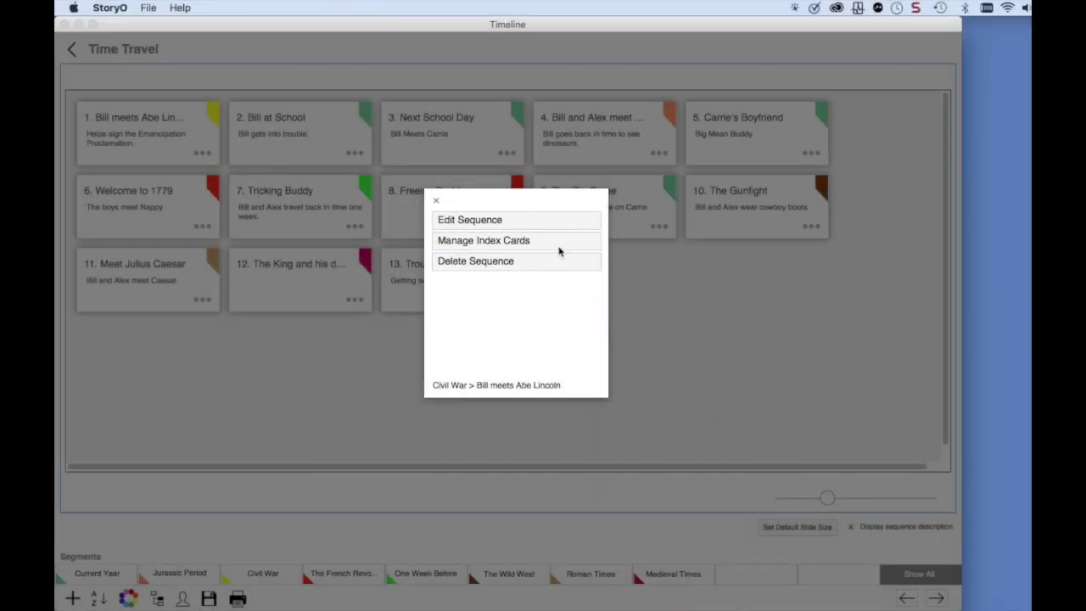
{"action": "left_click", "coordinate": [436, 202]}
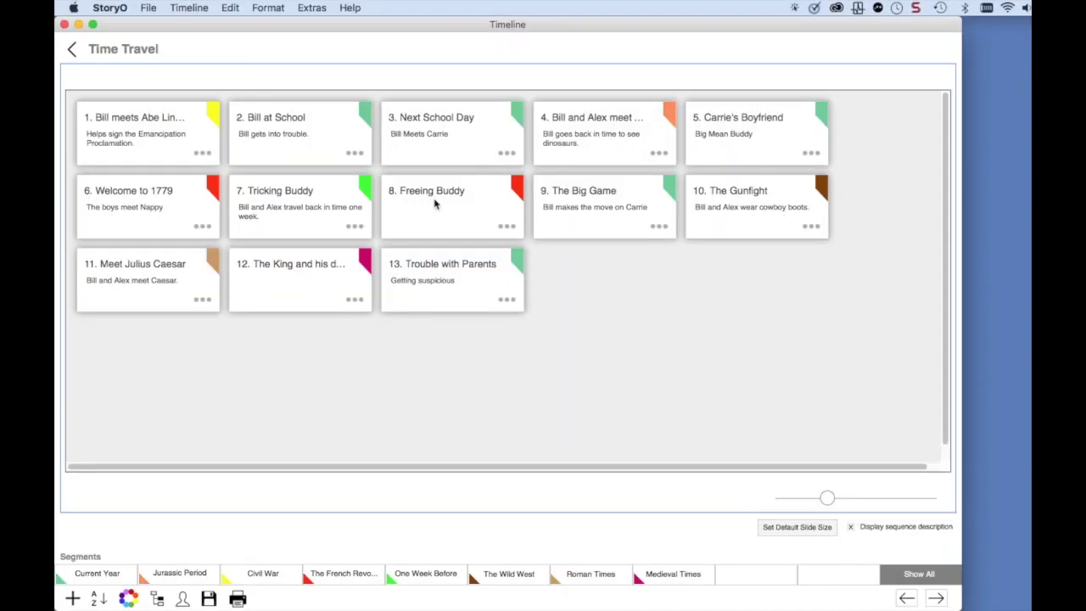
{"action": "left_click", "coordinate": [354, 156]}
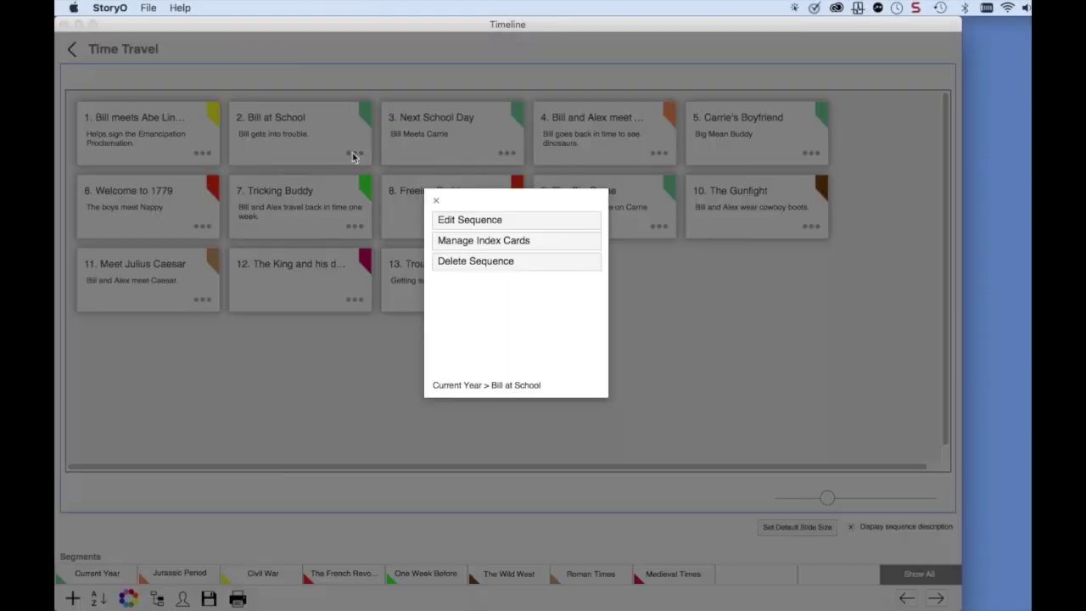
Order Bill at School's index cards as Alex, After School, Mr. Foot, and edit Mr. Foot.
{"action": "left_click", "coordinate": [489, 242]}
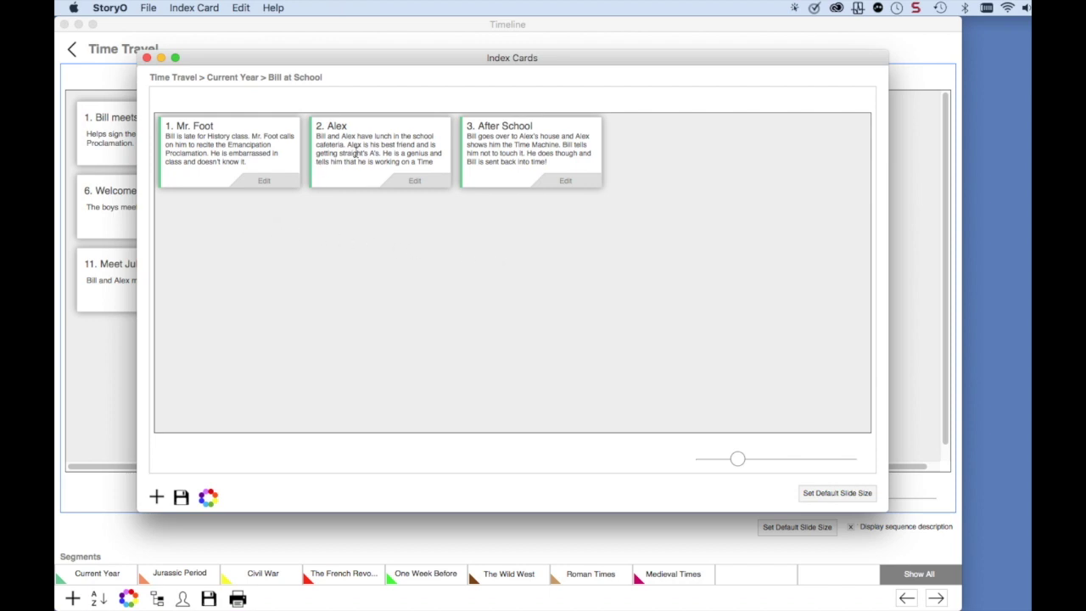
{"action": "left_click_drag", "start_coordinate": [383, 131], "coordinate": [246, 131]}
{"action": "left_click_drag", "start_coordinate": [510, 125], "coordinate": [360, 129]}
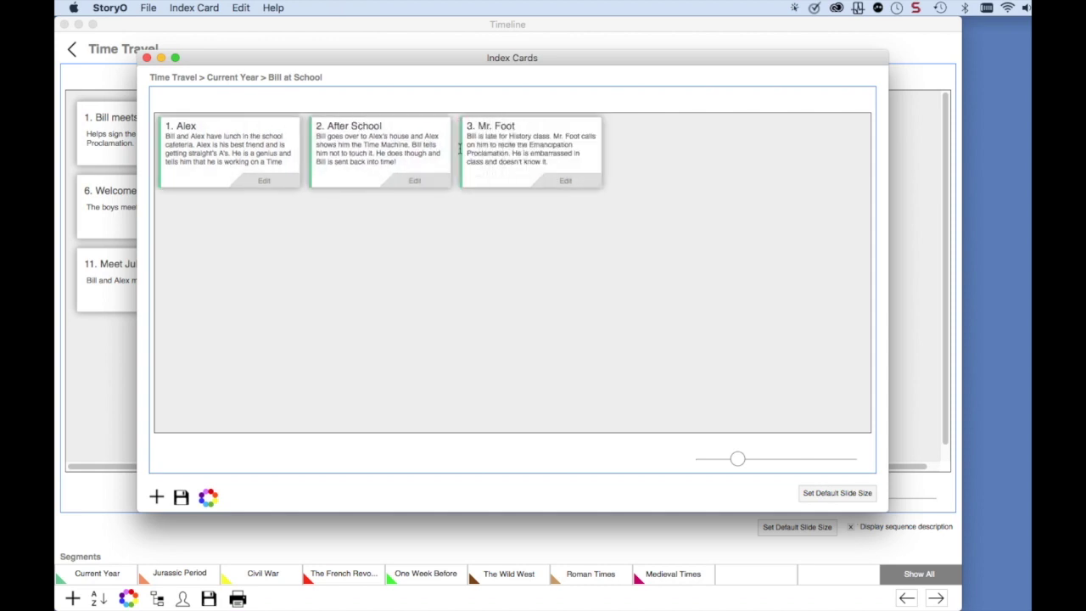
{"action": "left_click", "coordinate": [567, 181]}
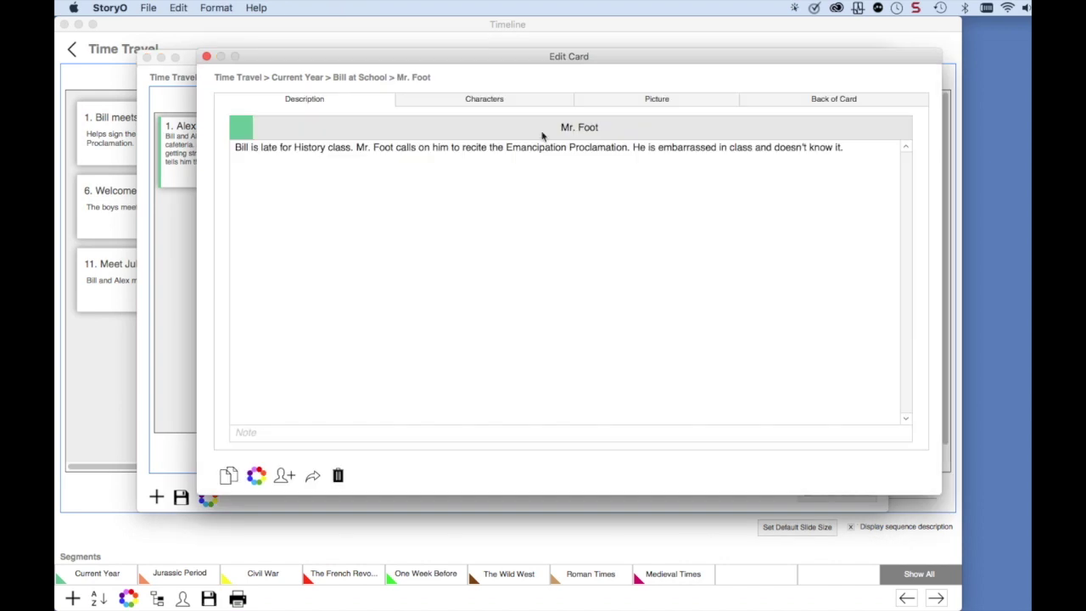
Check the Mr. Foot card's characters (Mr. Foot, Bill Winter) and picture, then close it.
{"action": "left_click_drag", "start_coordinate": [516, 55], "coordinate": [476, 51]}
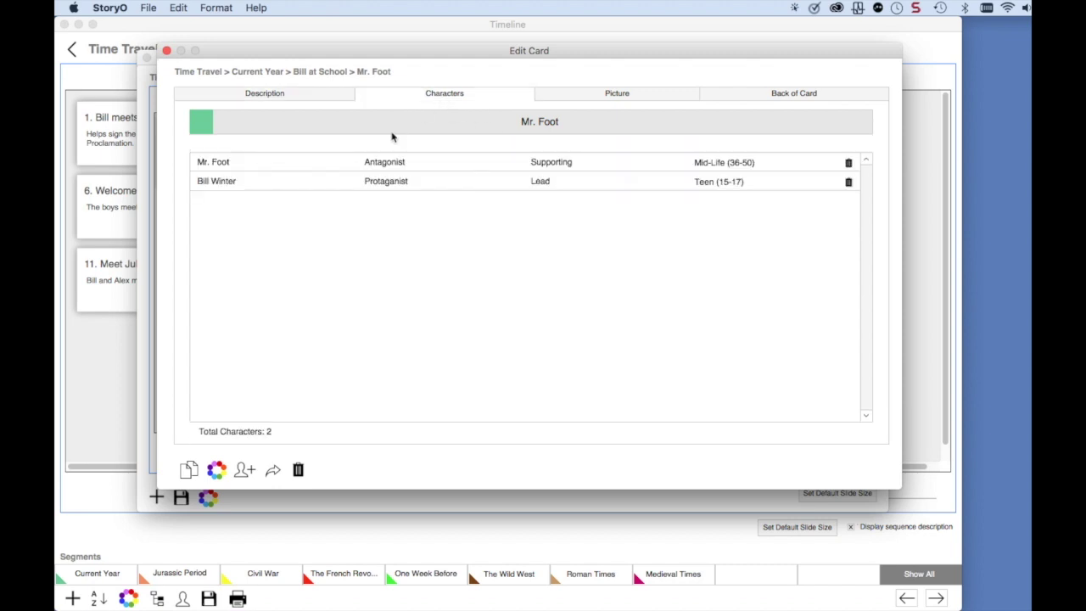
{"action": "left_click", "coordinate": [598, 94]}
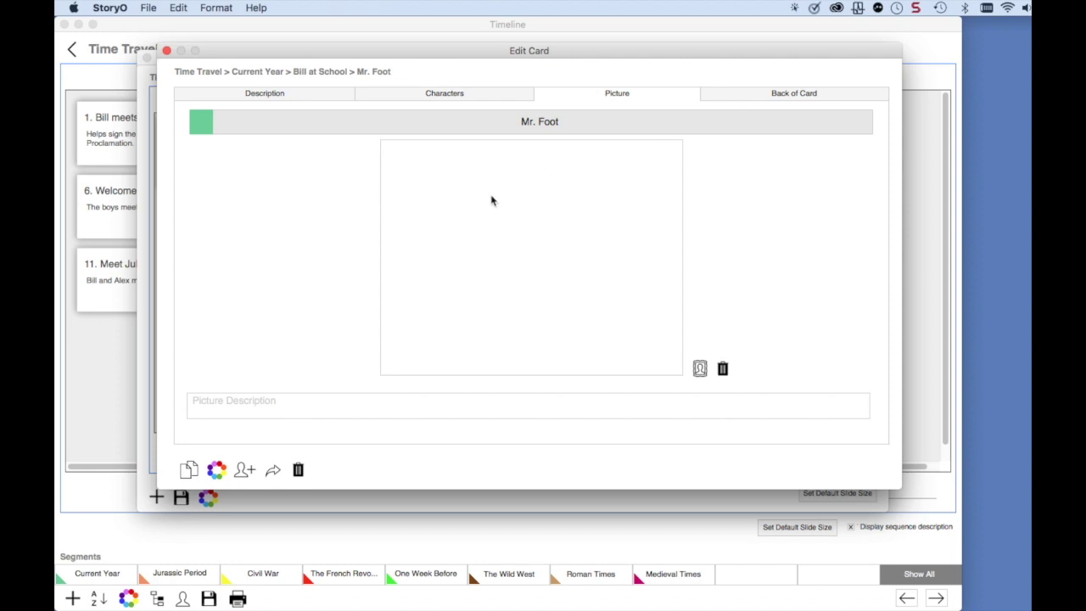
{"action": "left_click", "coordinate": [166, 51]}
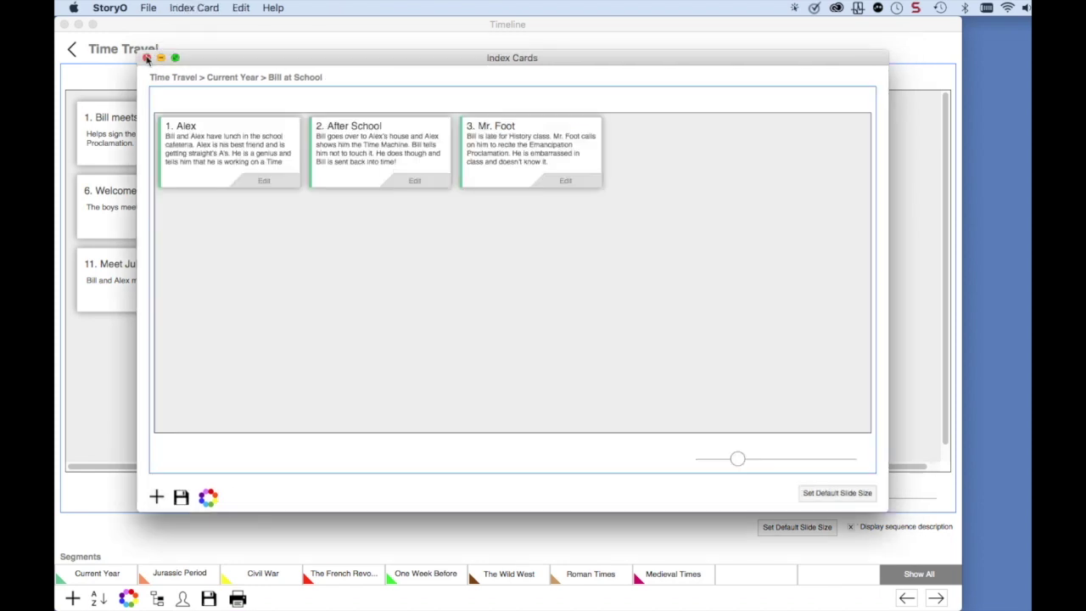
Close the index cards and start a new segment from the timeline's Create panel.
{"action": "left_click", "coordinate": [147, 58]}
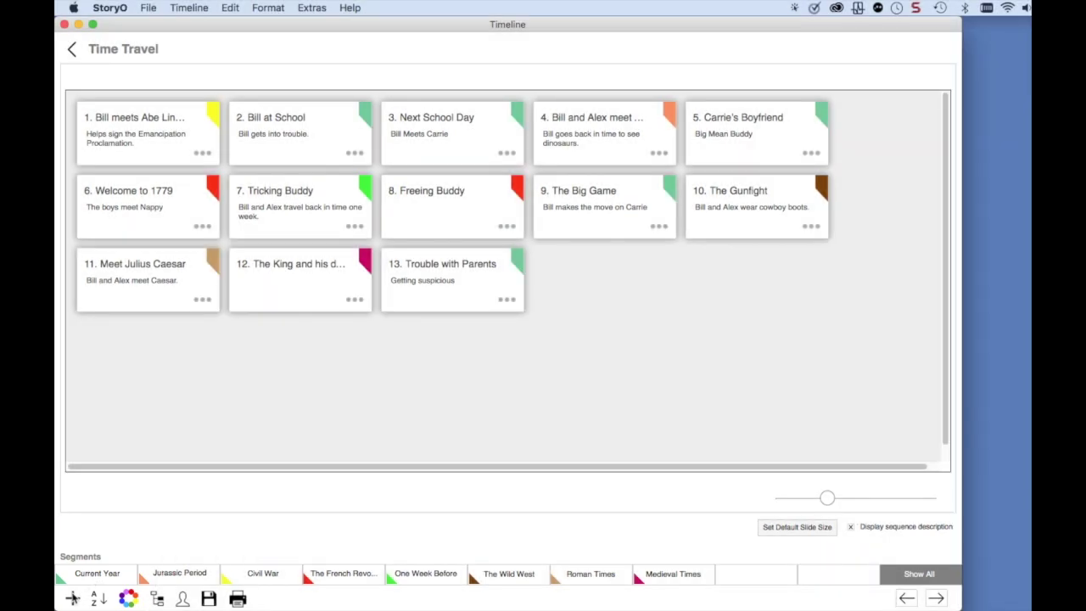
{"action": "left_click", "coordinate": [73, 599]}
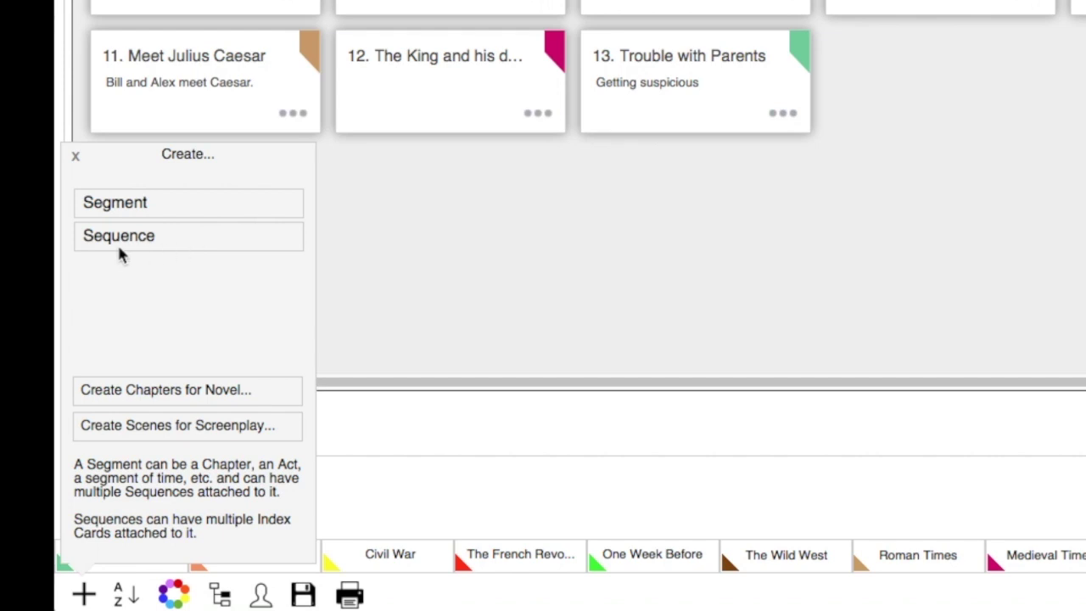
{"action": "left_click", "coordinate": [147, 204]}
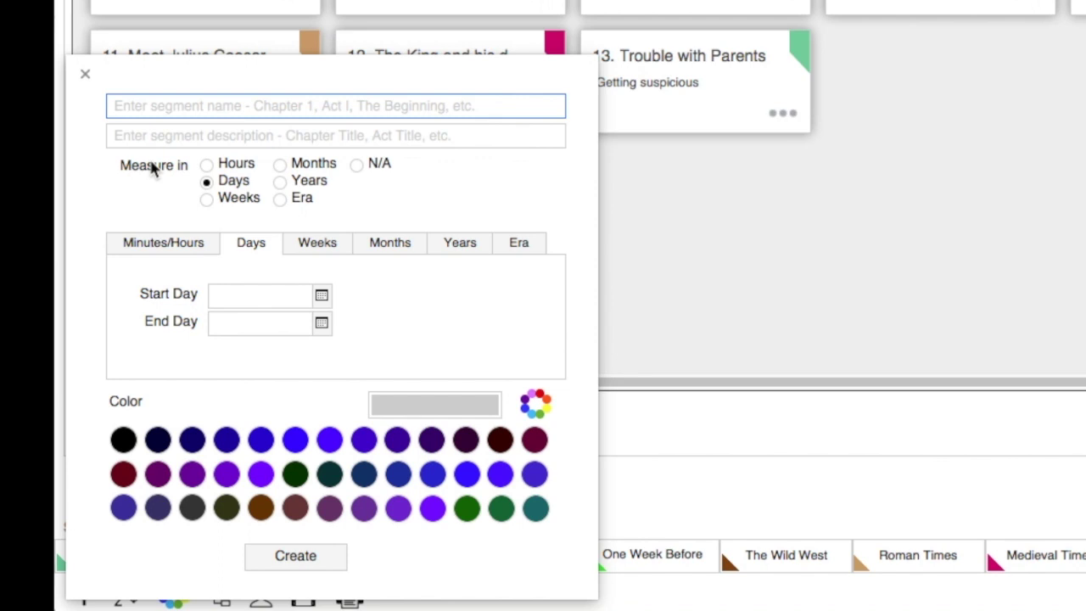
Name the new segment 'World War II', make it blue, and create it.
{"action": "type", "text": "W"}
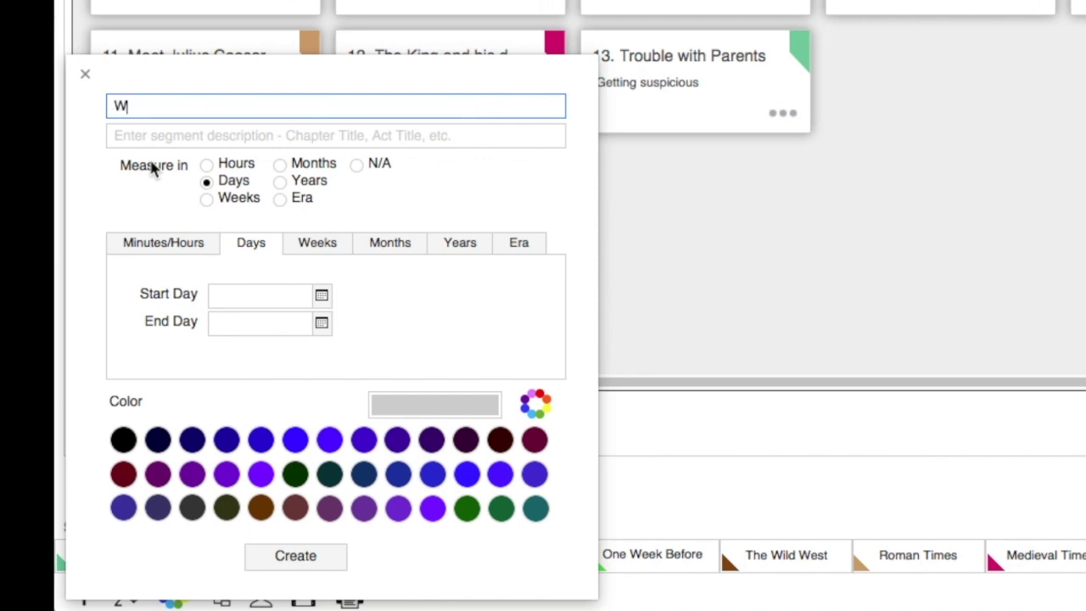
{"action": "type", "text": "orld War II"}
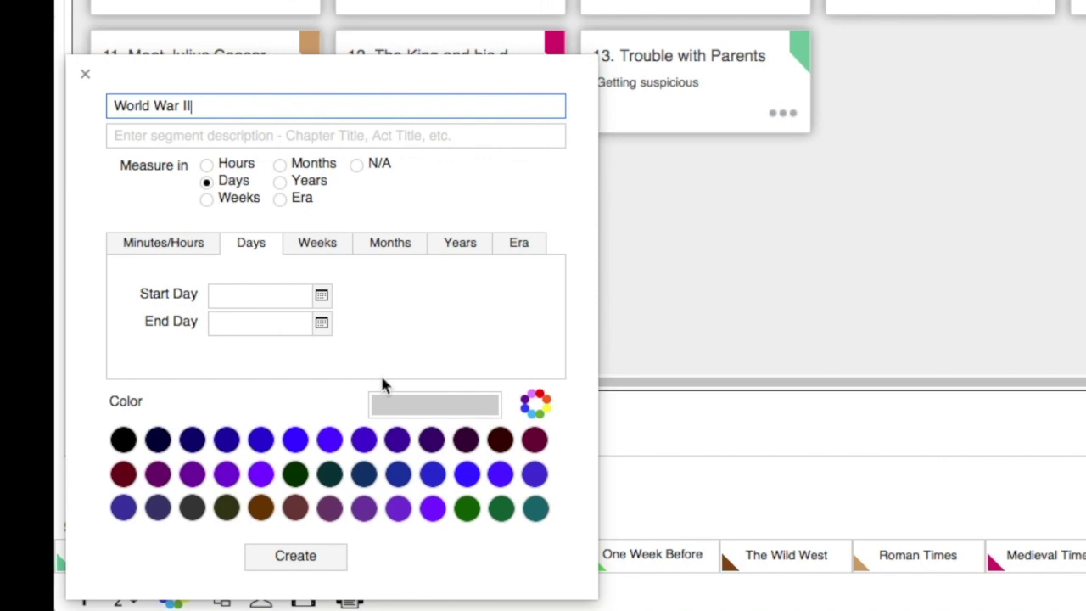
{"action": "left_click", "coordinate": [469, 477]}
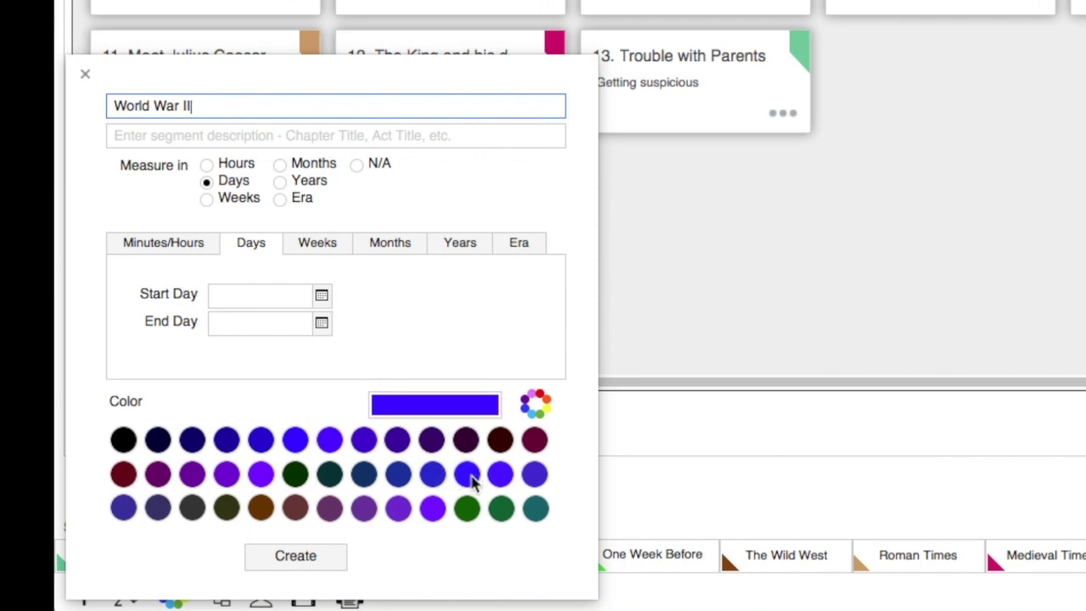
{"action": "left_click", "coordinate": [273, 560]}
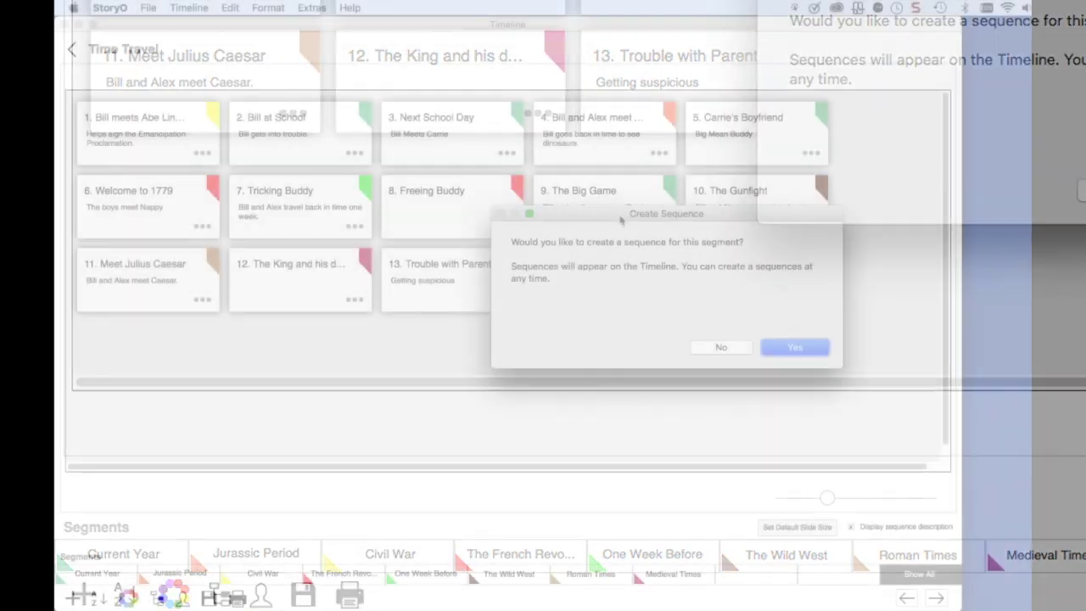
{"action": "left_click_drag", "start_coordinate": [620, 220], "coordinate": [455, 174]}
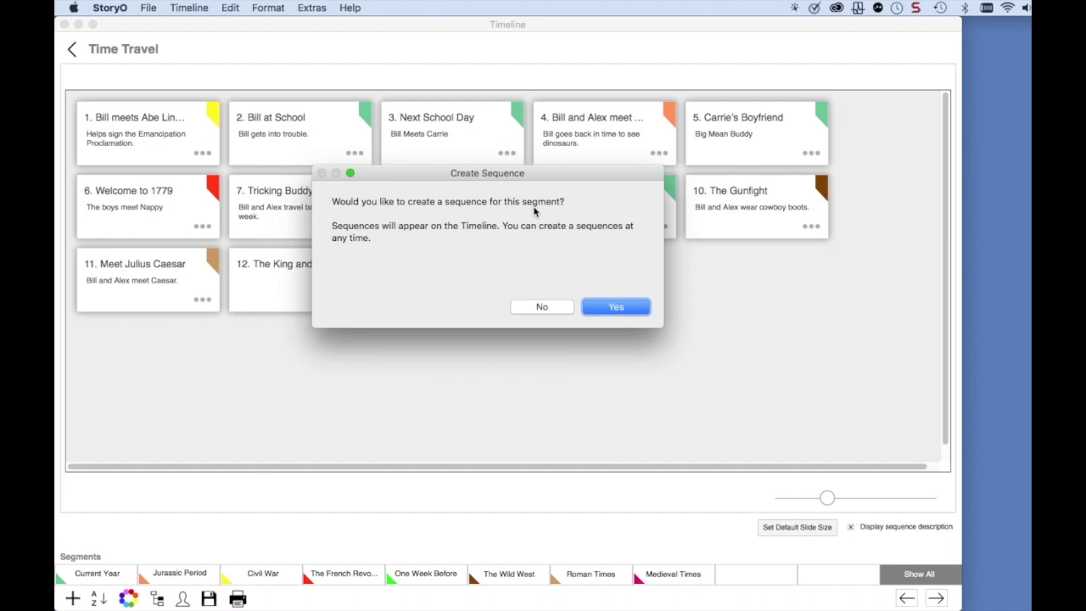
Add the 'Battle at Normandy' sequence to World War II with description 'description here'.
{"action": "left_click", "coordinate": [626, 310]}
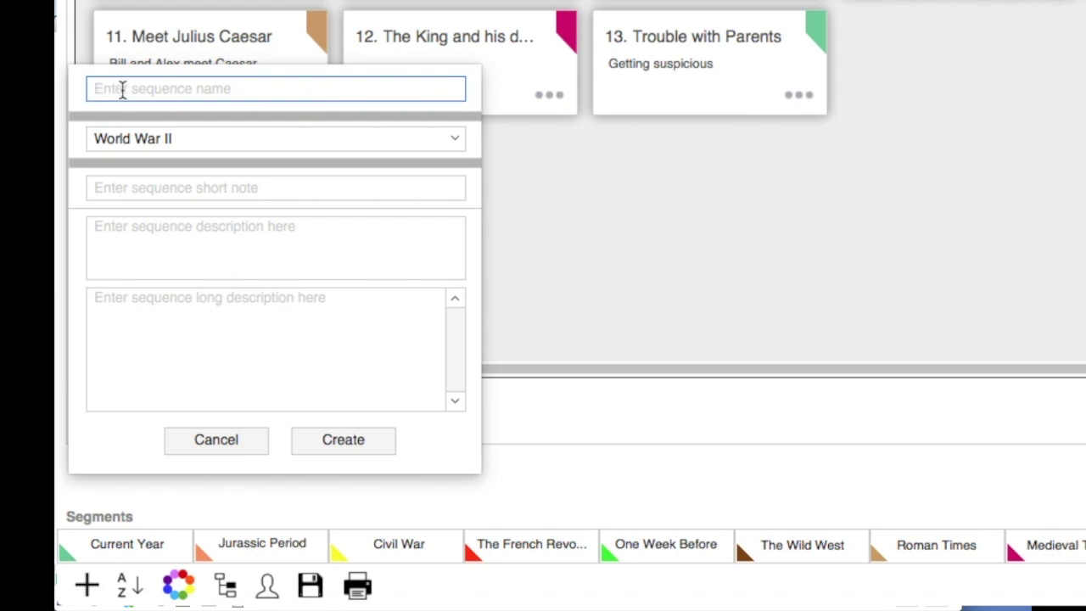
{"action": "type", "text": "Battle at "}
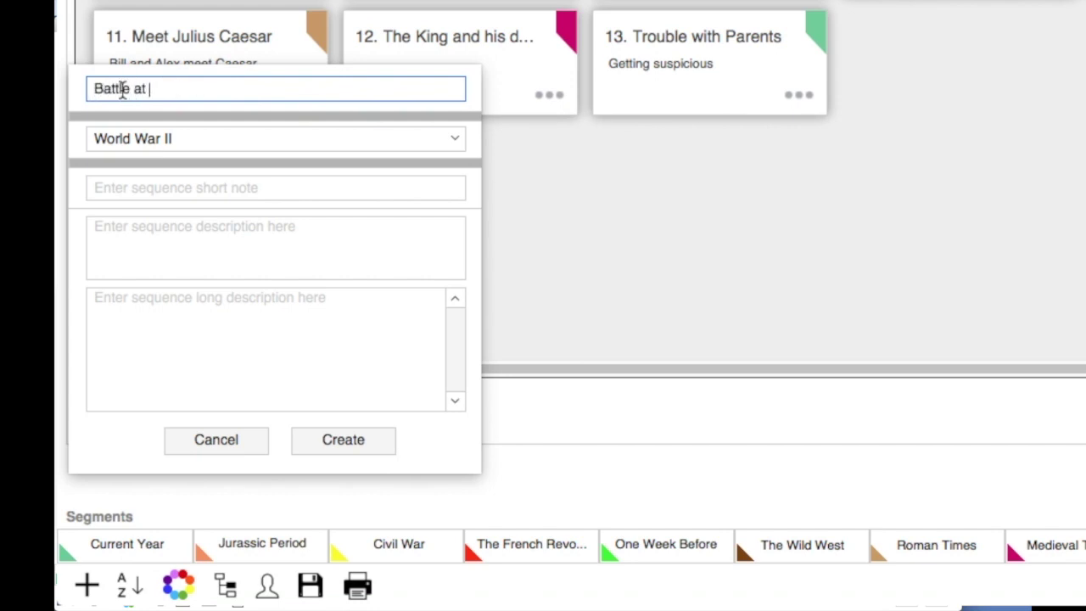
{"action": "type", "text": "normandy"}
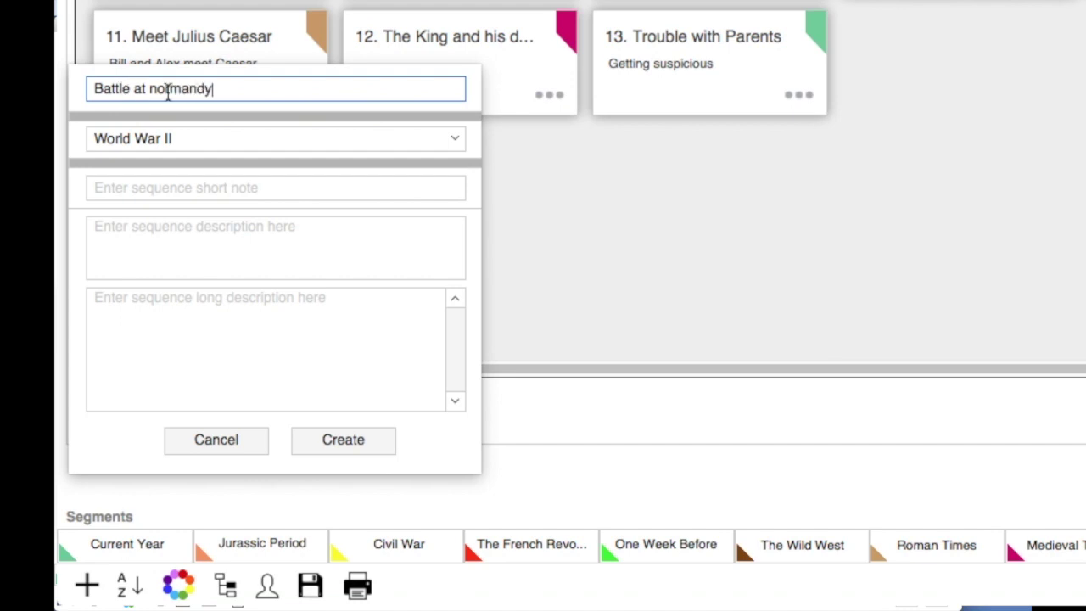
{"action": "double_click", "coordinate": [152, 89]}
{"action": "type", "text": "Normandy"}
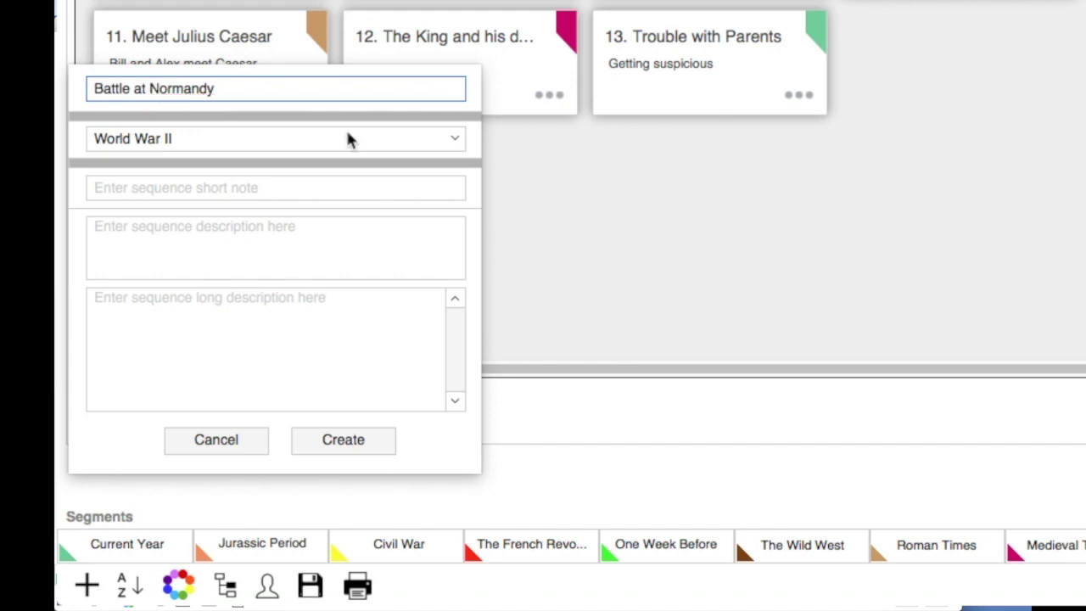
{"action": "left_click", "coordinate": [449, 140]}
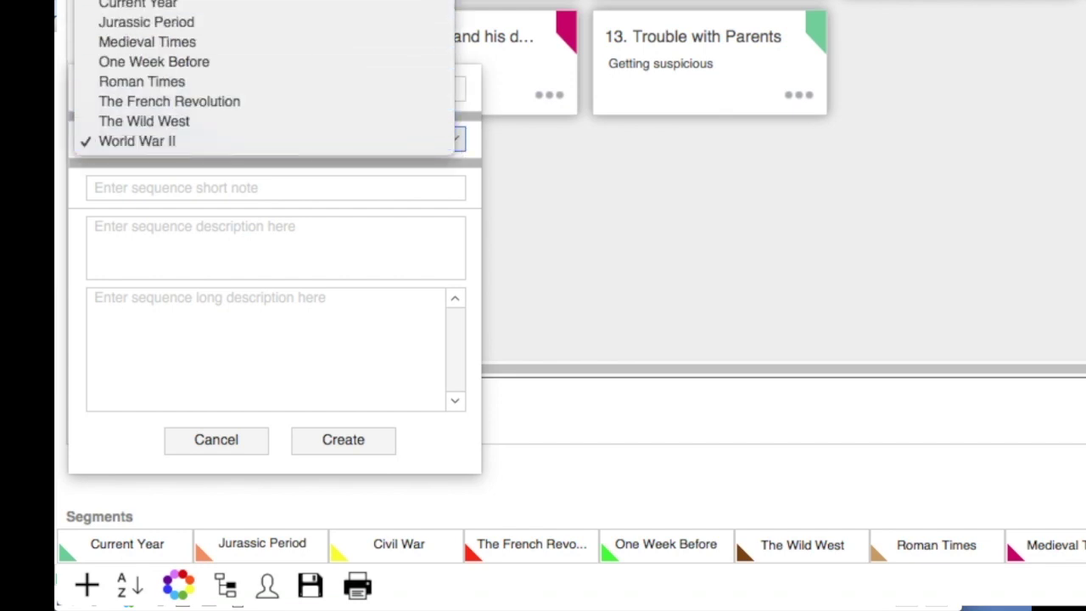
{"action": "left_click", "coordinate": [162, 142]}
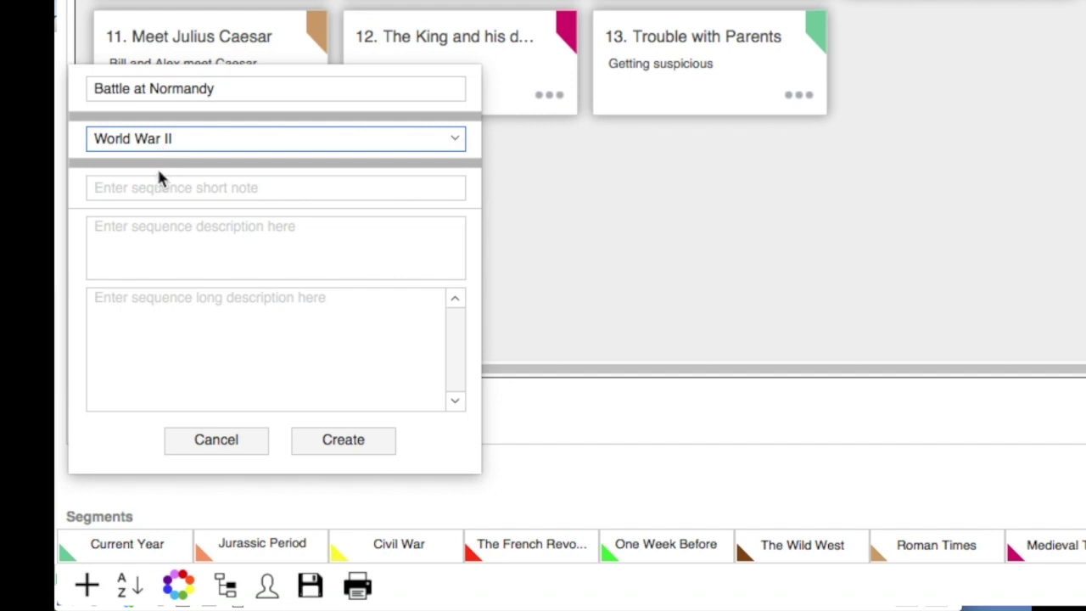
{"action": "left_click", "coordinate": [138, 233]}
{"action": "type", "text": "d"}
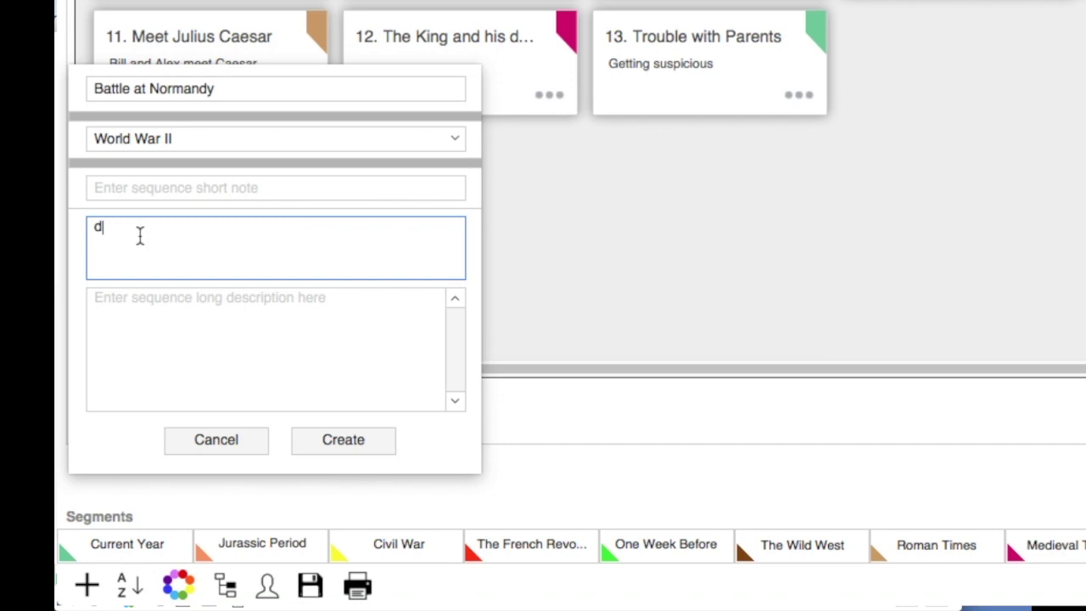
{"action": "type", "text": "escription here"}
{"action": "left_click", "coordinate": [368, 440]}
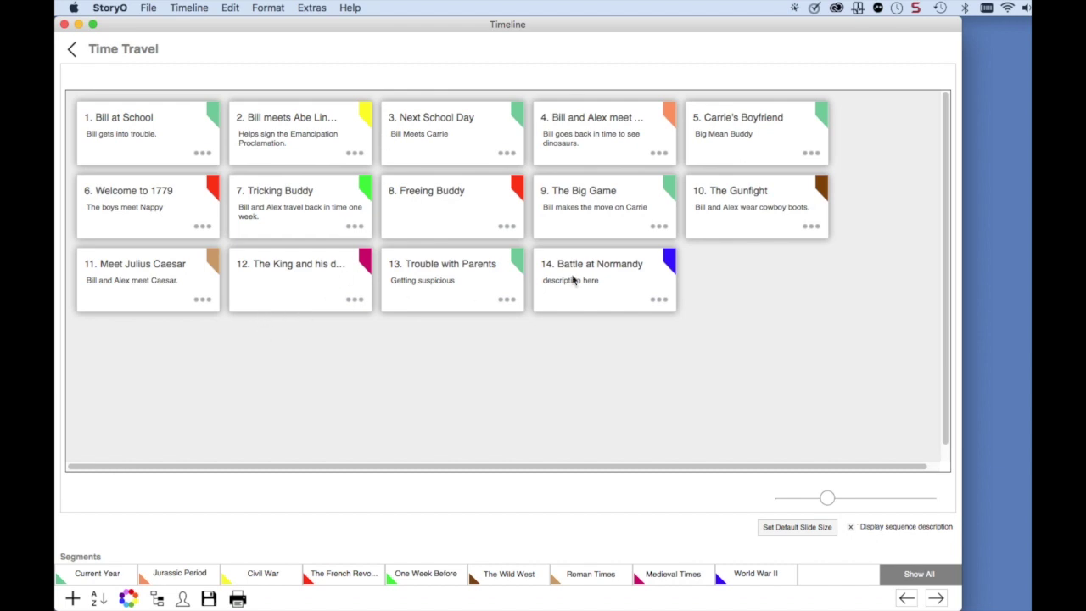
Drag Battle at Normandy ahead of Bill at School to become sequence 1.
{"action": "left_click_drag", "start_coordinate": [606, 270], "coordinate": [161, 136]}
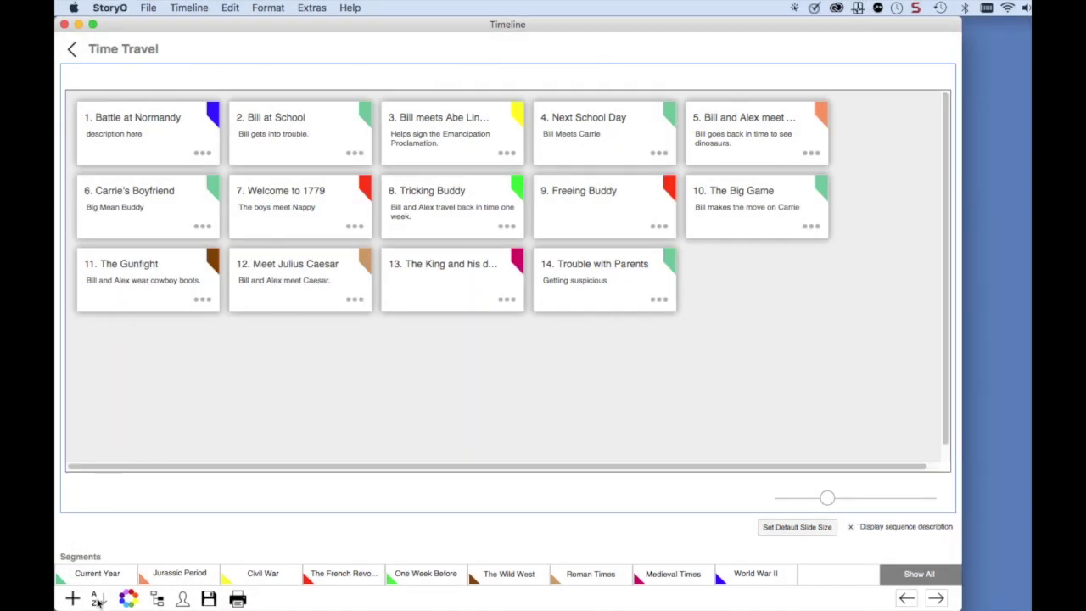
Put World War II at the top of the segment order, ahead of Current Year, and save.
{"action": "left_click", "coordinate": [98, 599]}
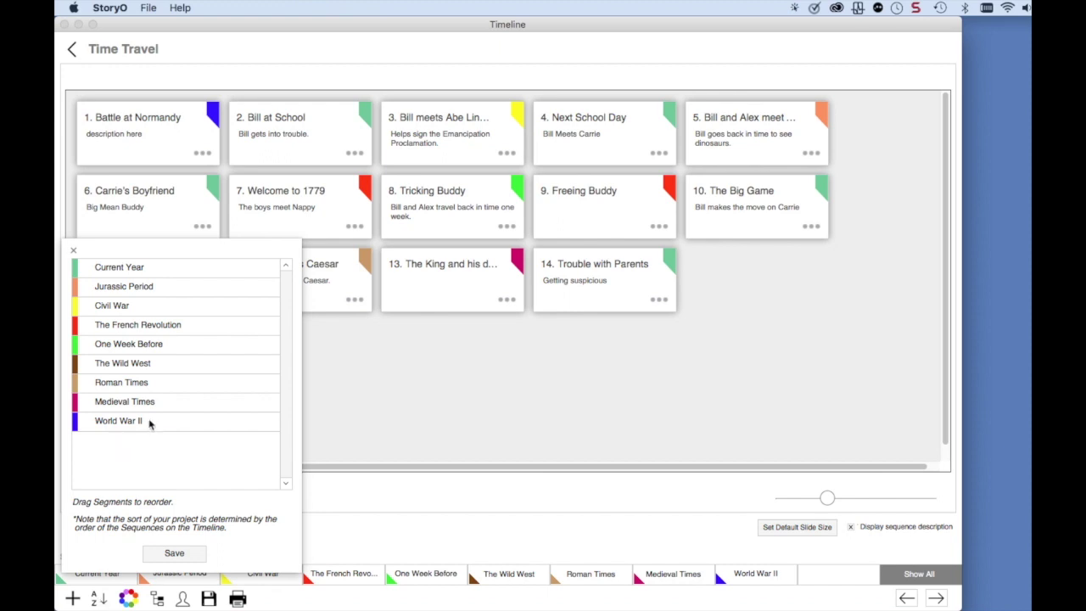
{"action": "left_click_drag", "start_coordinate": [150, 422], "coordinate": [129, 273]}
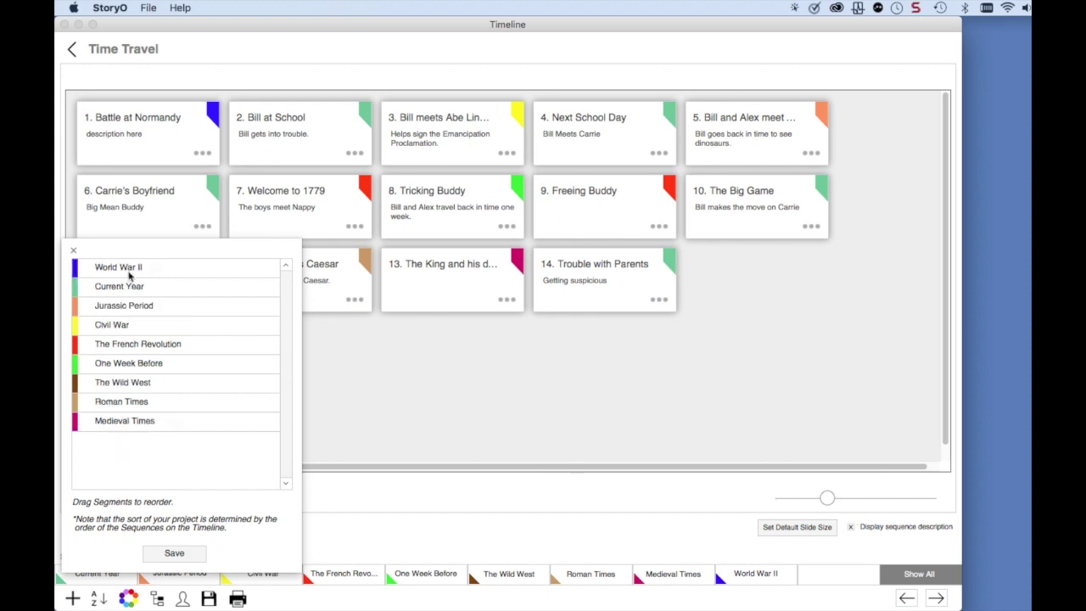
{"action": "left_click", "coordinate": [191, 561]}
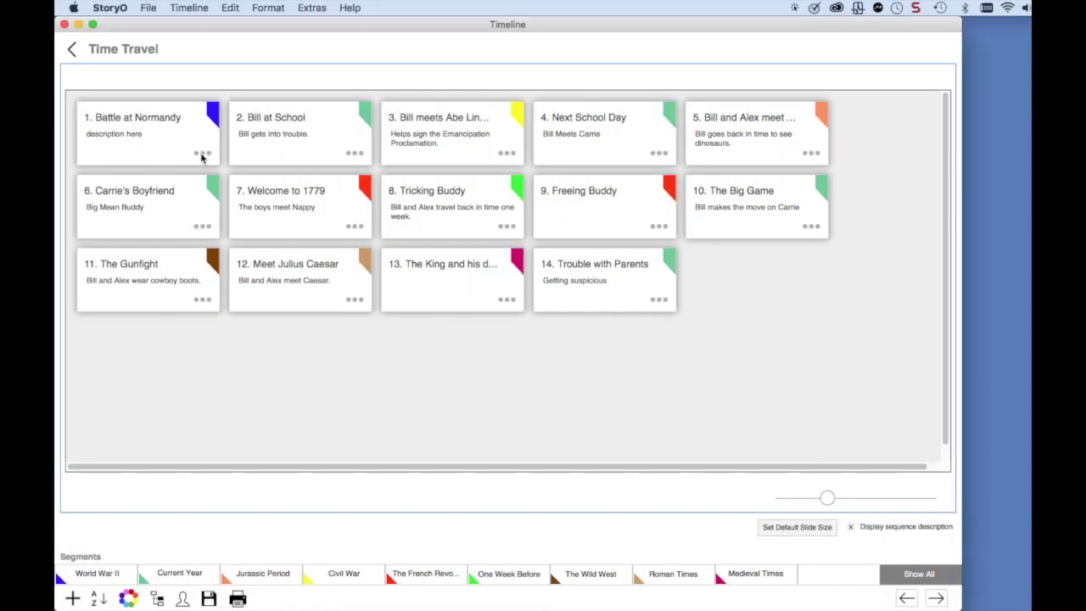
Open Battle at Normandy's index cards and add its first, blank card.
{"action": "left_click", "coordinate": [202, 154]}
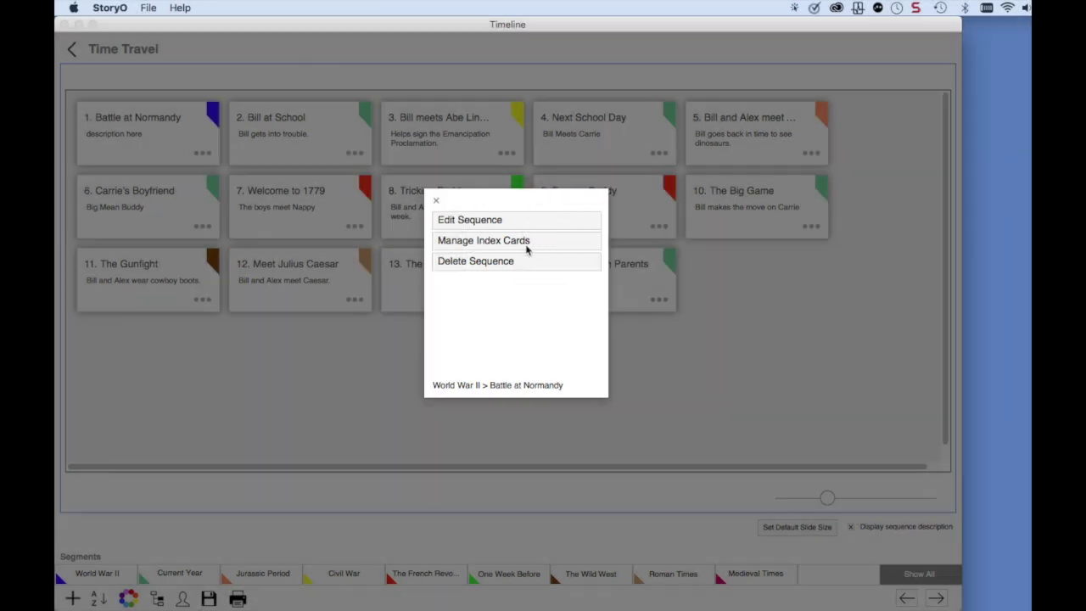
{"action": "left_click", "coordinate": [527, 244]}
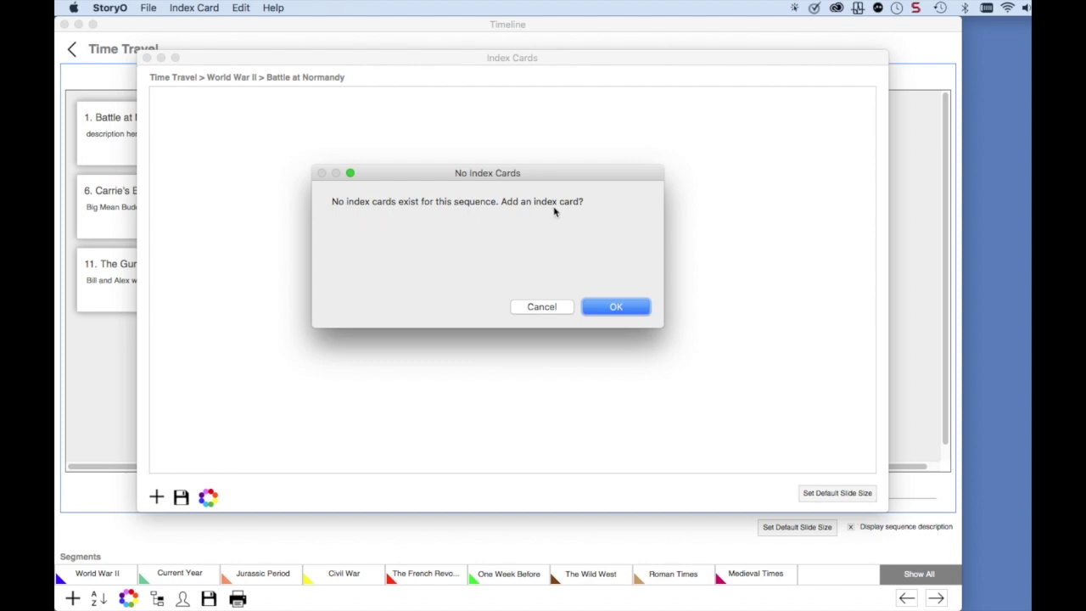
{"action": "left_click", "coordinate": [617, 308]}
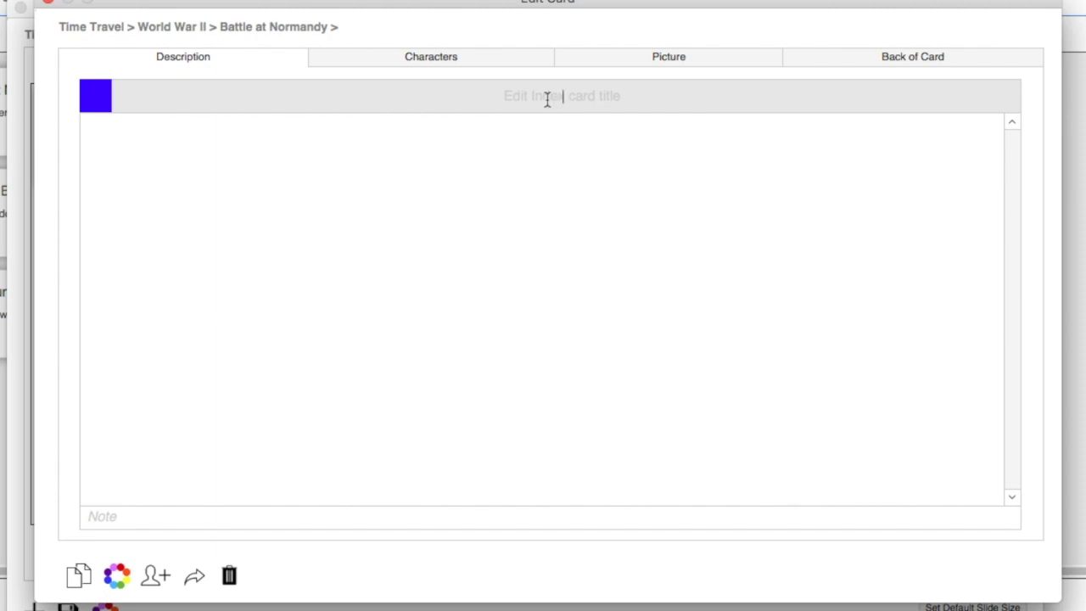
Title the index card 'Title Here...'.
{"action": "left_click", "coordinate": [547, 99]}
{"action": "type", "text": "Title Here..."}
{"action": "left_click", "coordinate": [185, 129]}
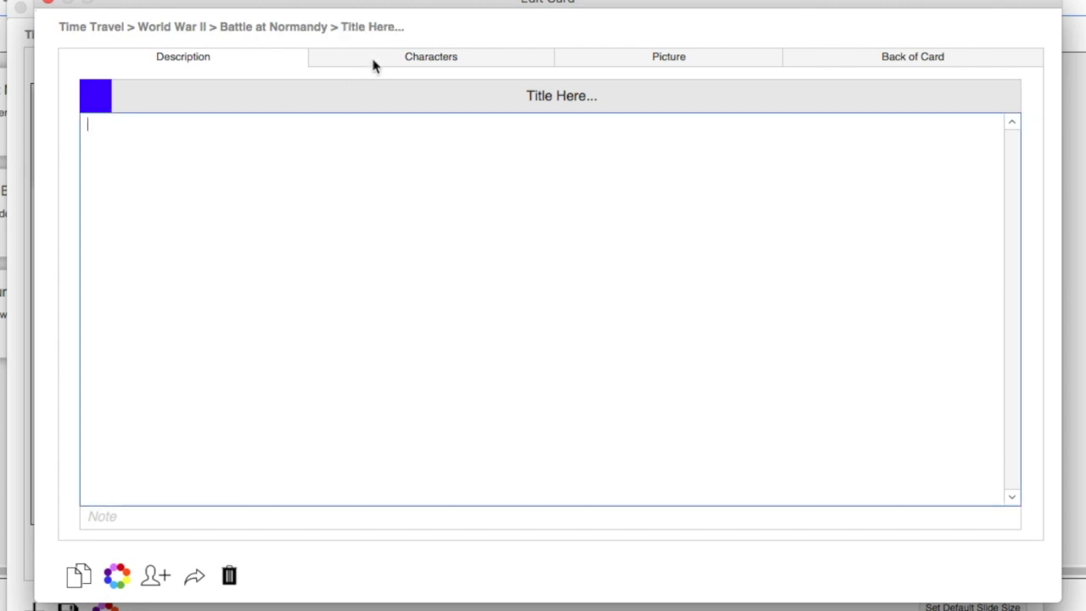
Add the two protagonist characters to the card and paste in the black-and-white beach-landing photo.
{"action": "left_click", "coordinate": [477, 64]}
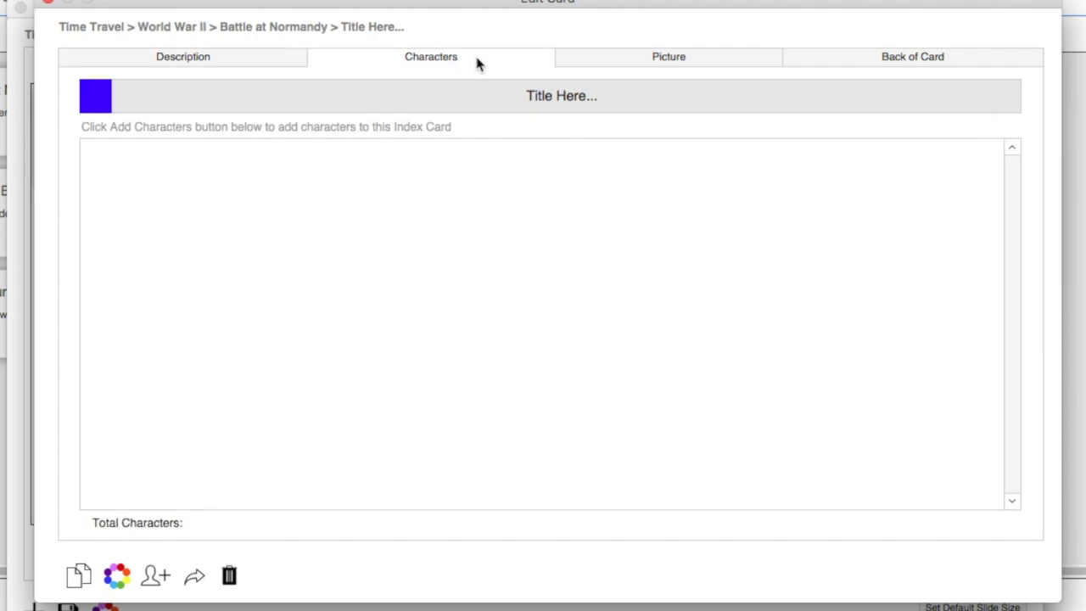
{"action": "left_click", "coordinate": [157, 577]}
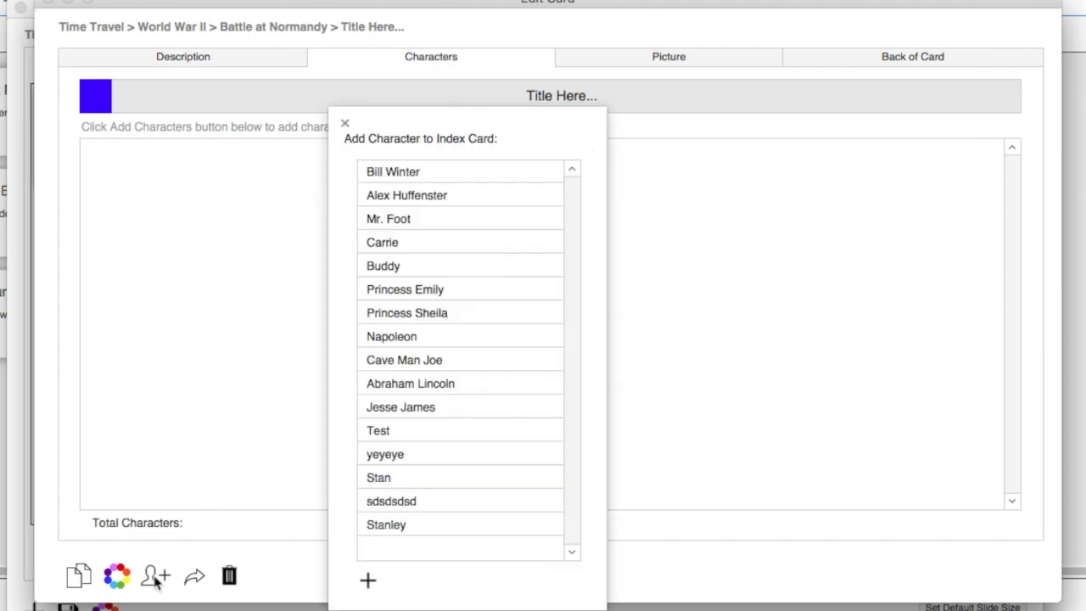
{"action": "left_click", "coordinate": [423, 170]}
{"action": "left_click", "coordinate": [403, 197]}
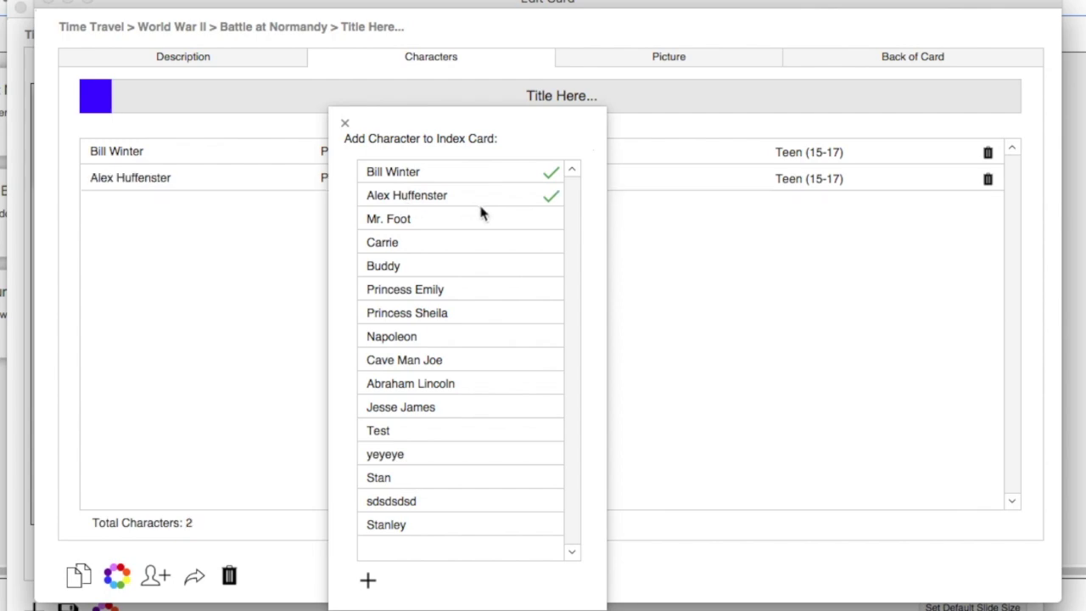
{"action": "left_click", "coordinate": [344, 123]}
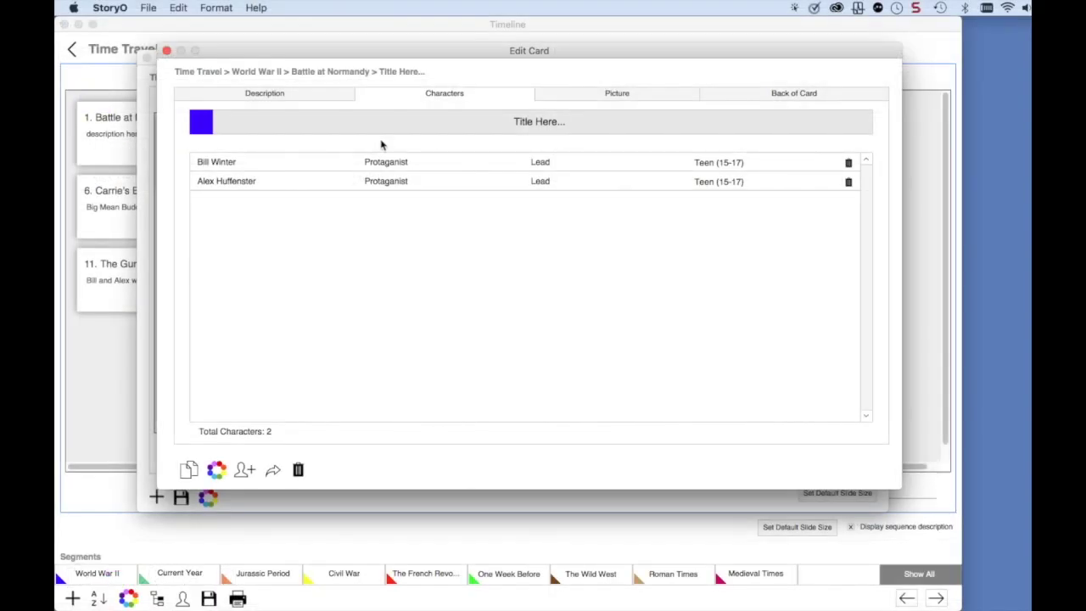
{"action": "left_click", "coordinate": [622, 95]}
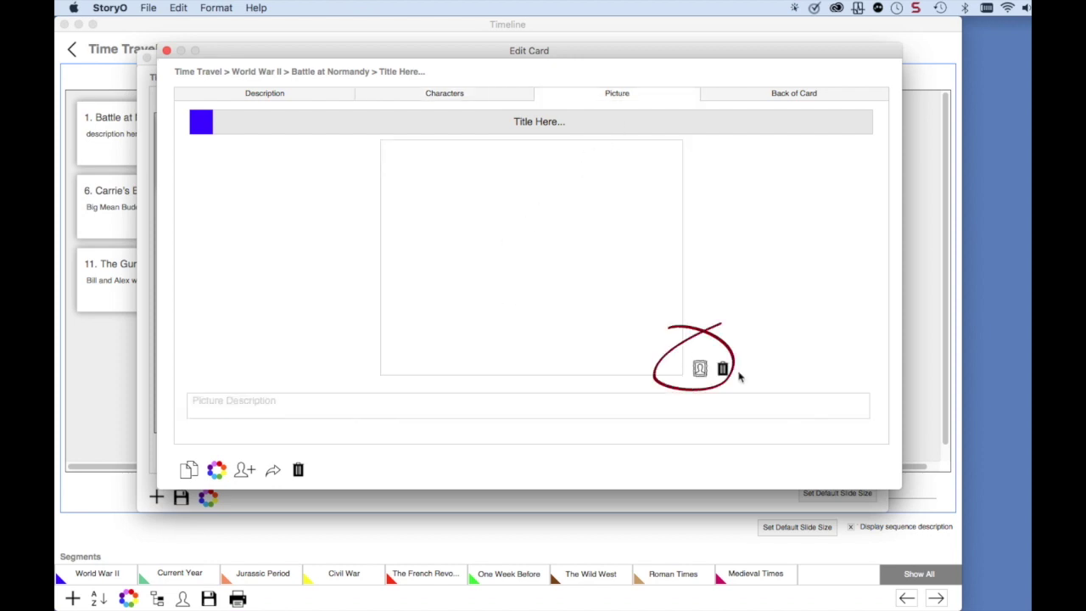
{"action": "key", "text": "super+v"}
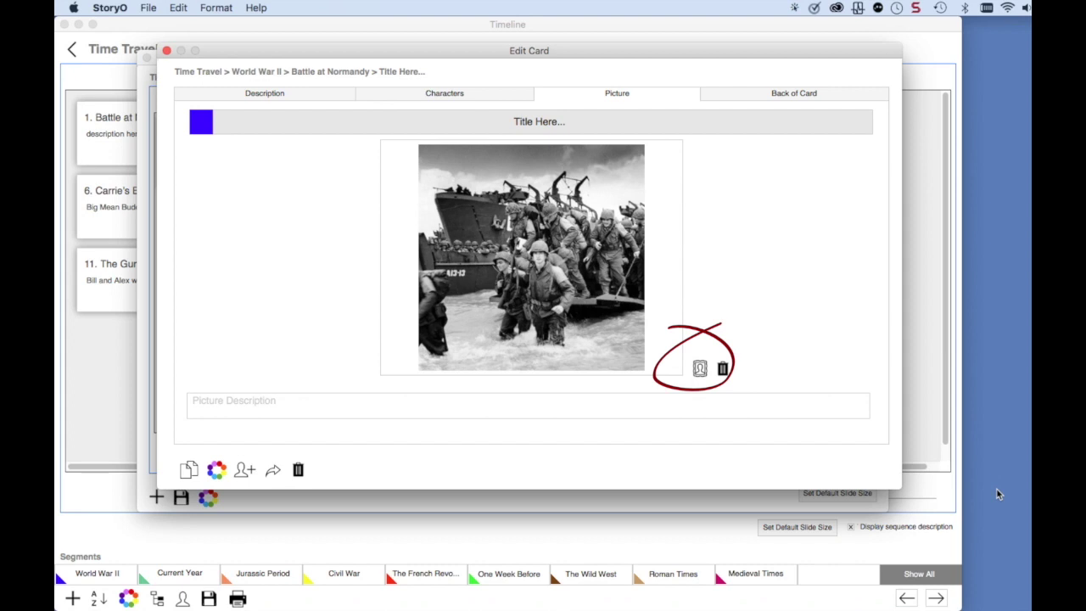